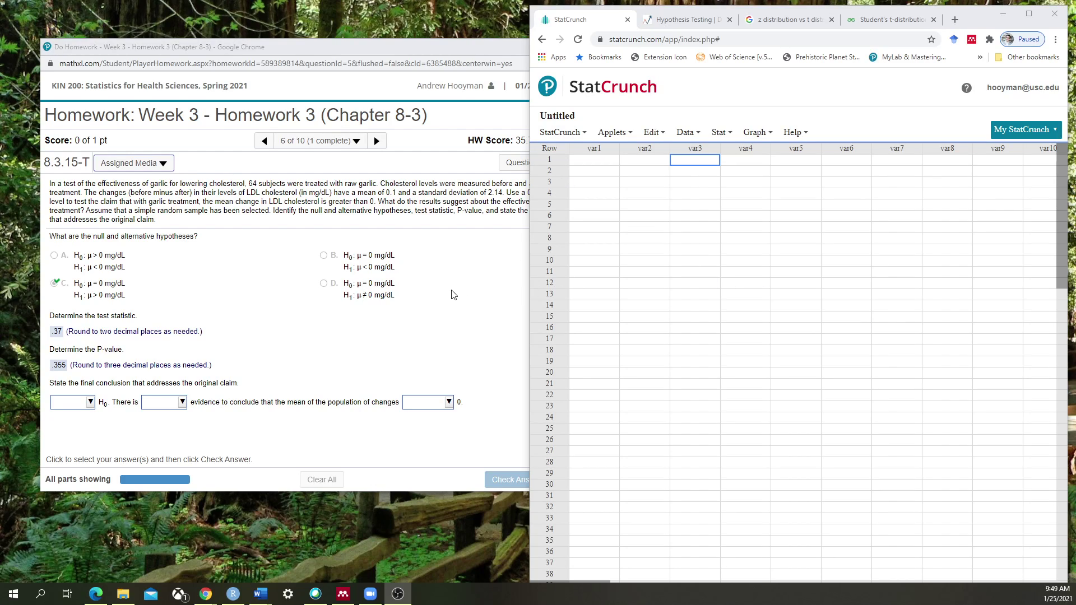
- Bring the MyLab garlic cholesterol homework window to the front and highlight 'Week 3' in its title
left_click(453, 294)
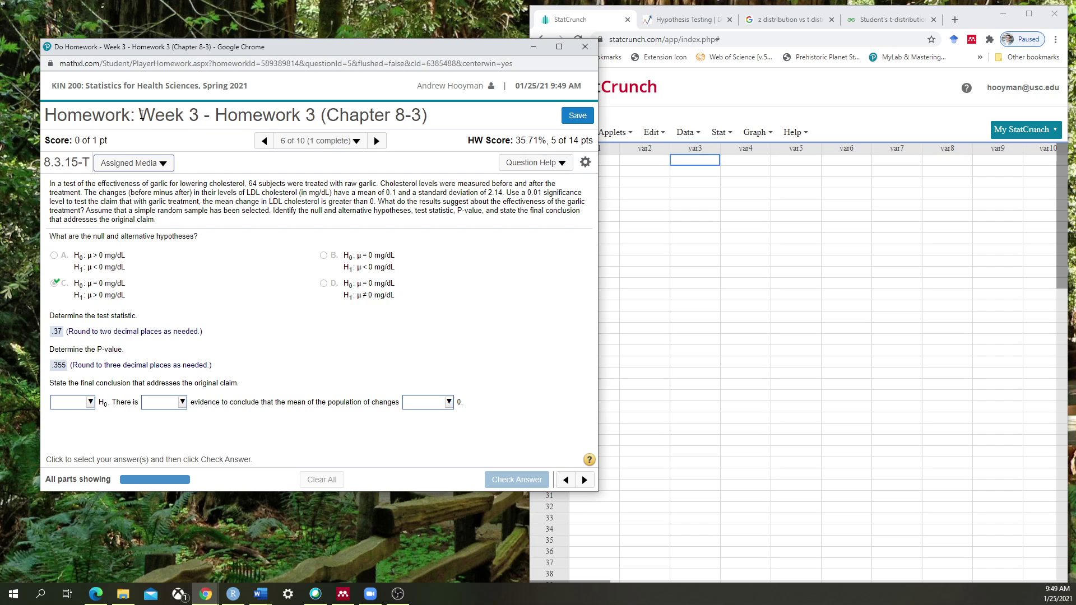
left_click_drag(142, 114, 198, 114)
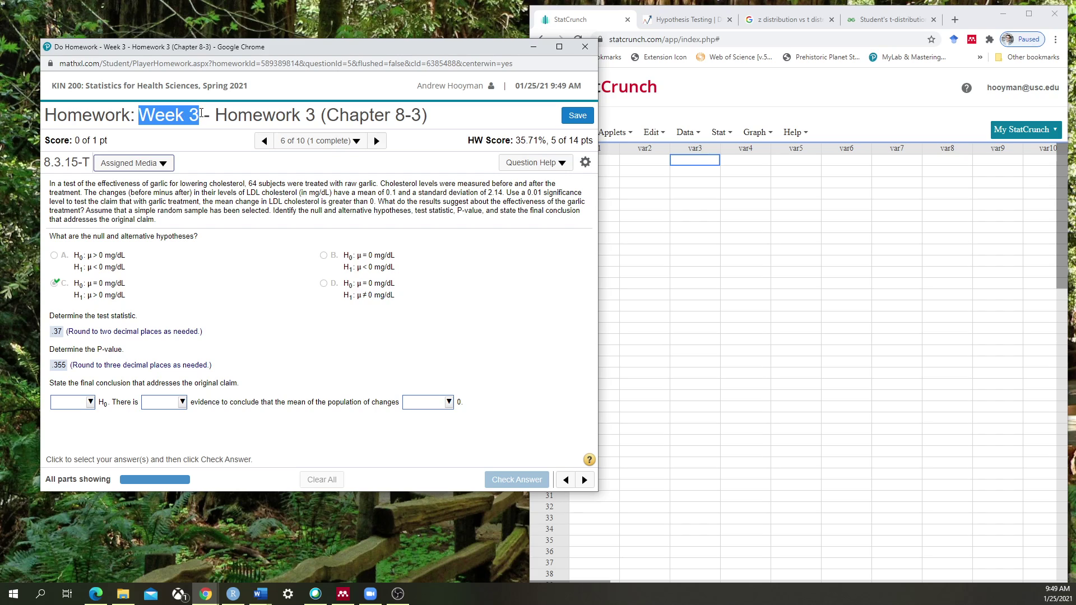
left_click(297, 273)
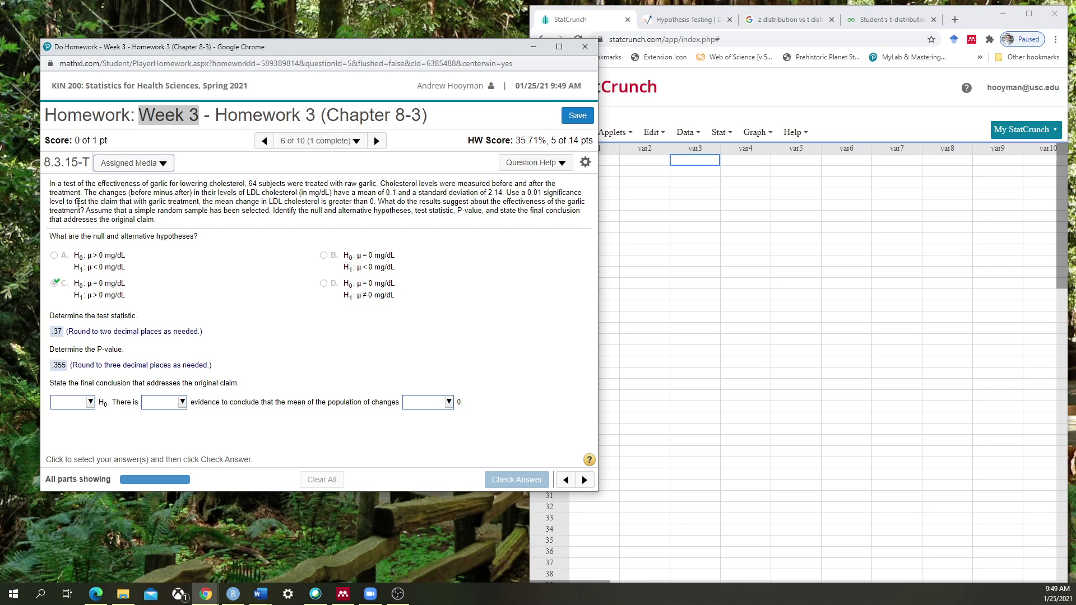
left_click_drag(89, 203, 374, 207)
left_click(208, 287)
left_click(82, 286)
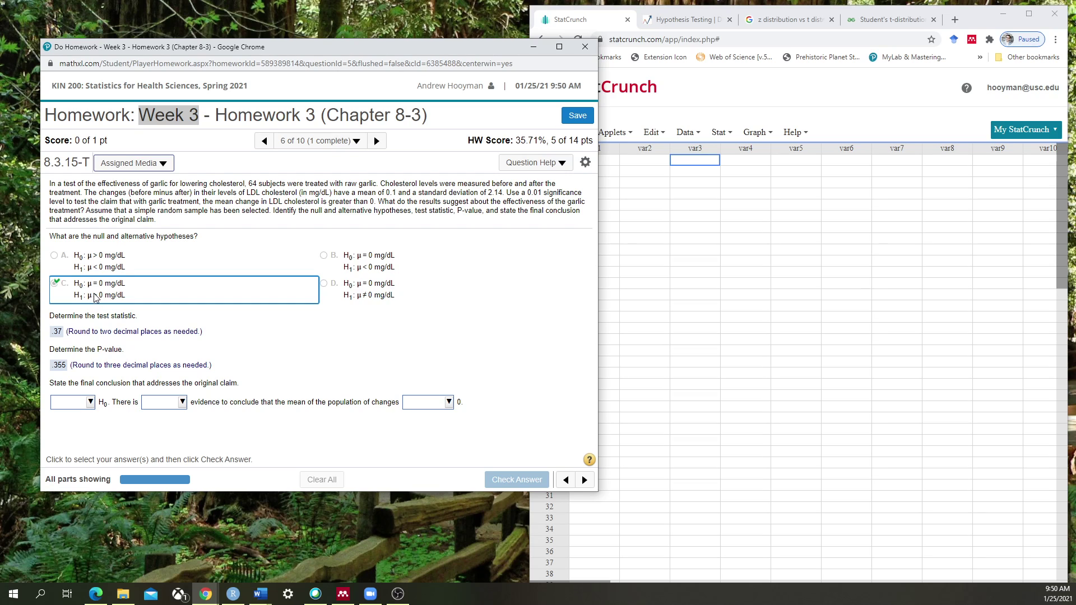
left_click(154, 324)
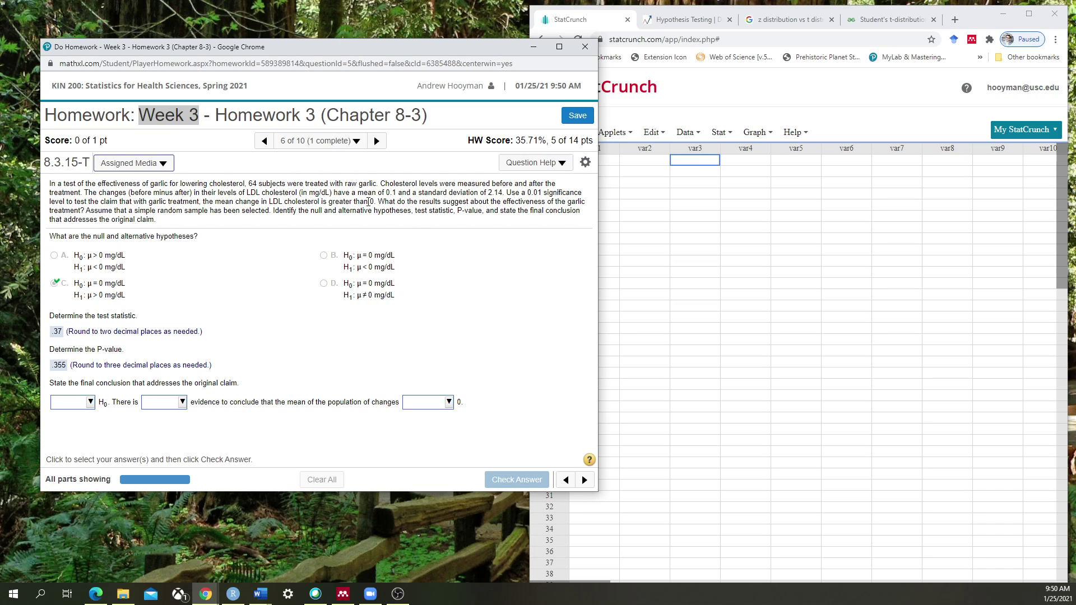
double_click(362, 192)
left_click_drag(428, 192, 474, 192)
left_click(280, 192)
- Show StatCrunch's Stat > T Stats procedures, then bring the homework question back in front
left_click(724, 99)
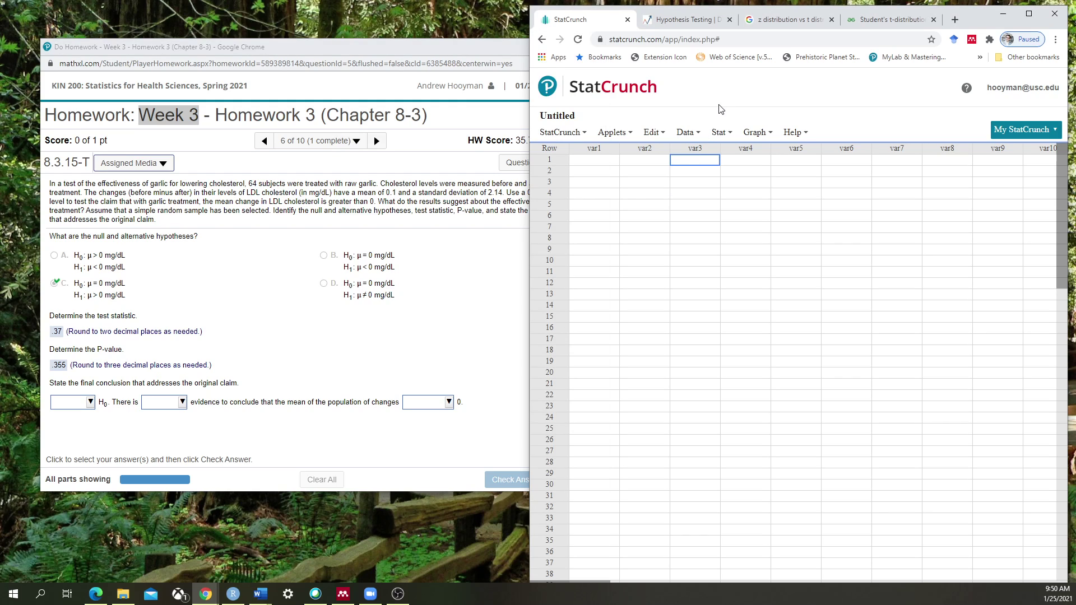
left_click(718, 133)
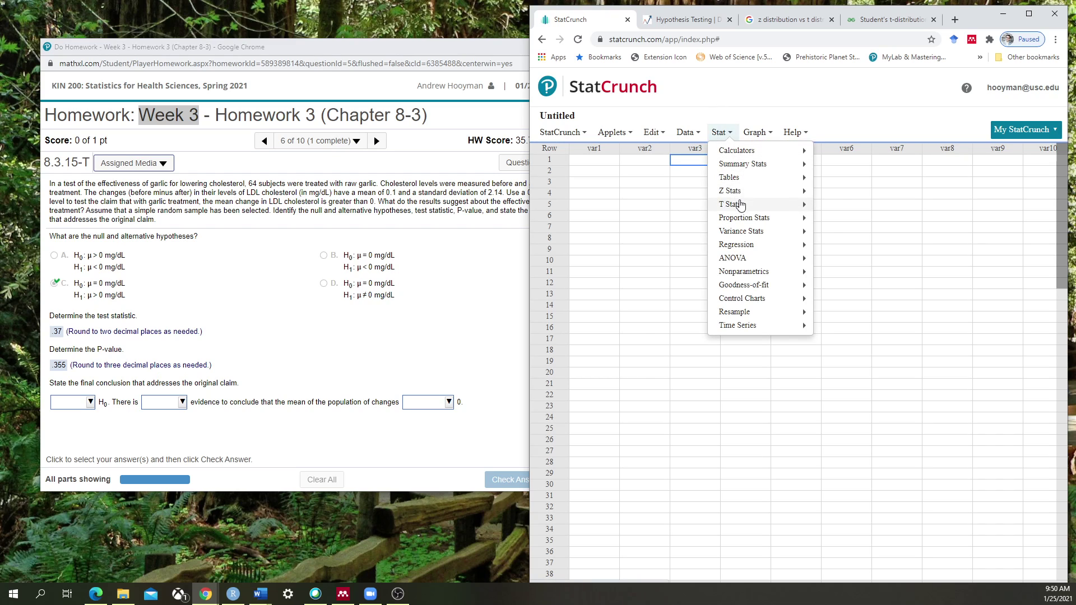
mouse_move(740, 204)
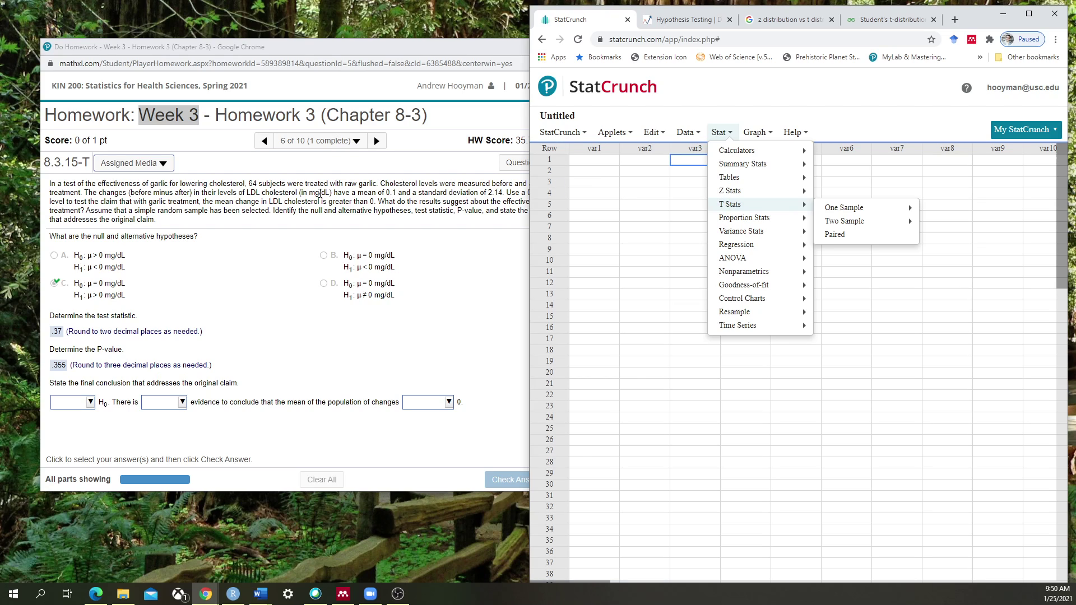
left_click(347, 185)
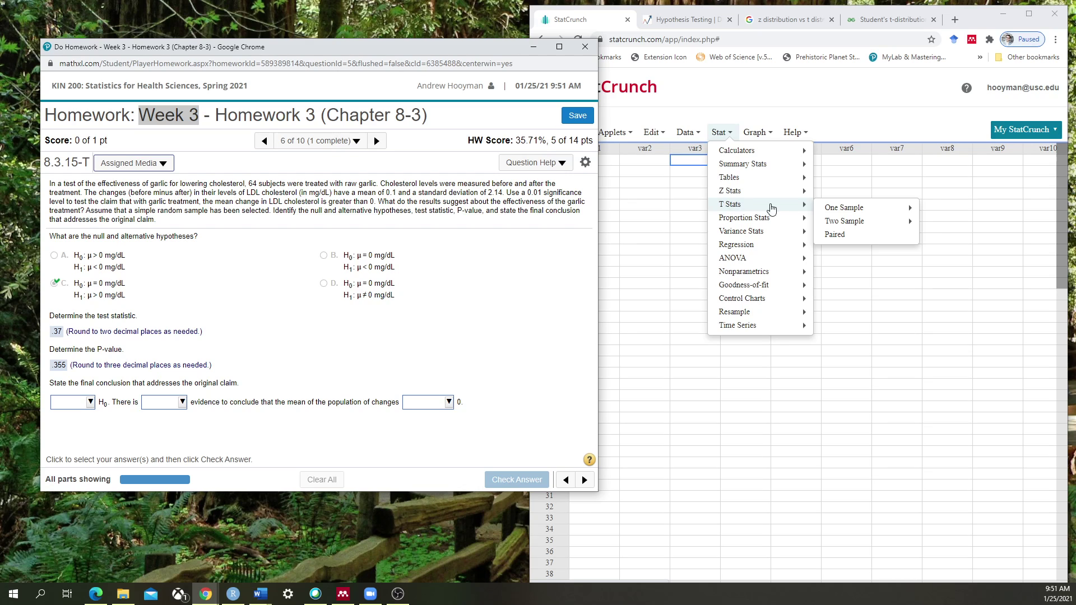
- Highlight the 'greater than' part of the homework claim, then clear the highlight
mouse_move(828, 209)
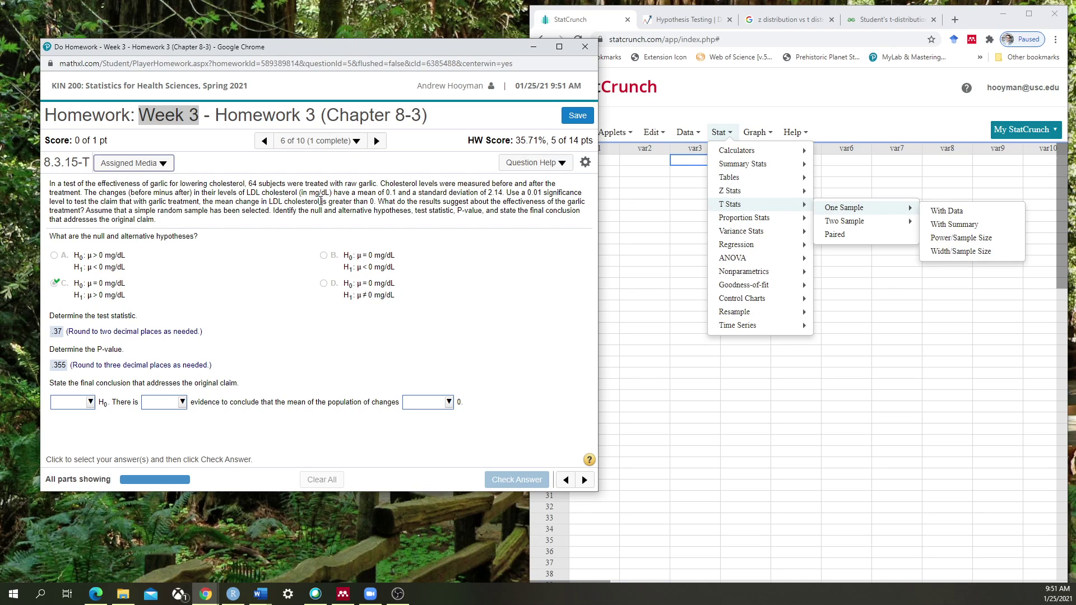
left_click_drag(322, 201, 375, 202)
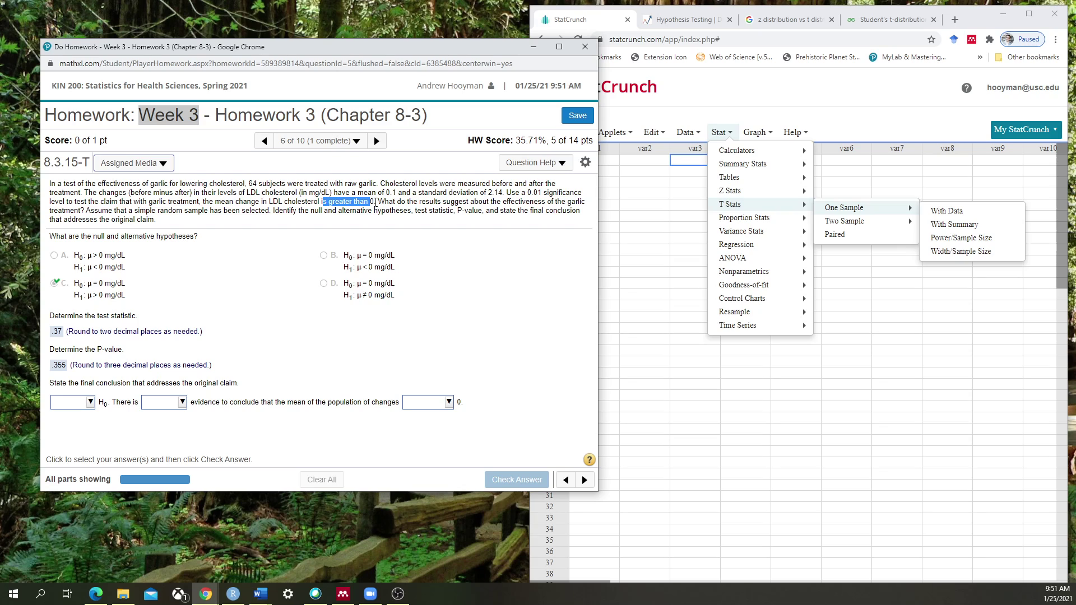
left_click(346, 203)
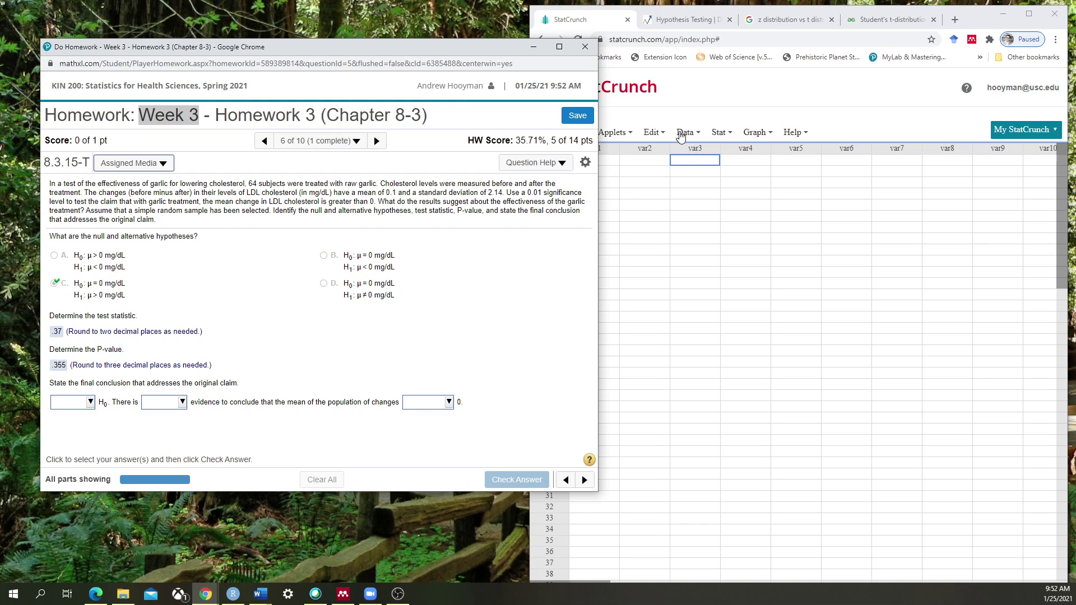
- Open the One Sample T test With Summary dialog from Stat > T Stats
mouse_move(722, 133)
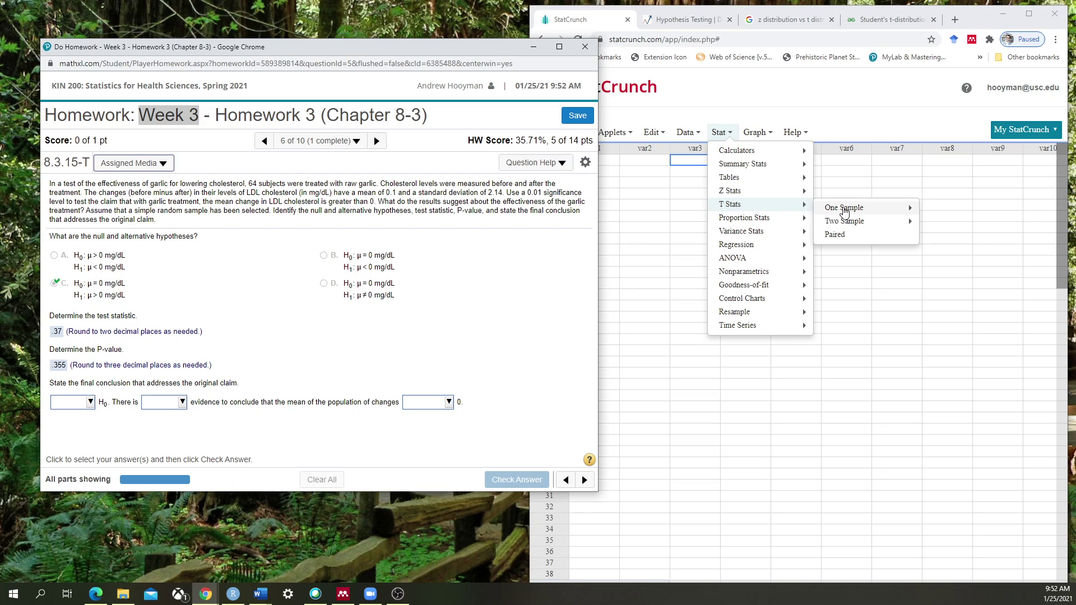
mouse_move(845, 207)
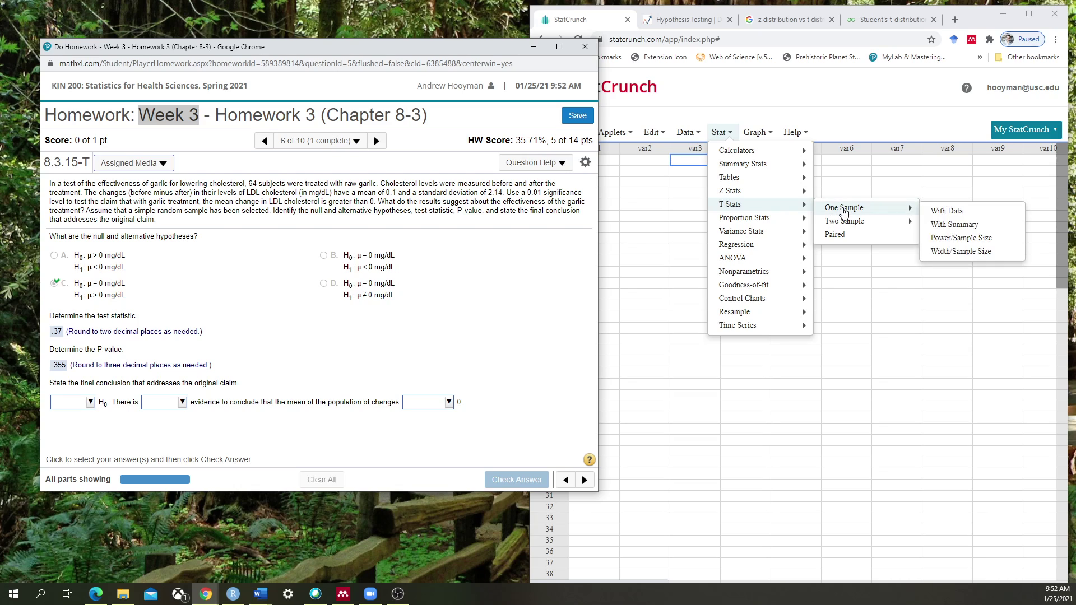
left_click(962, 227)
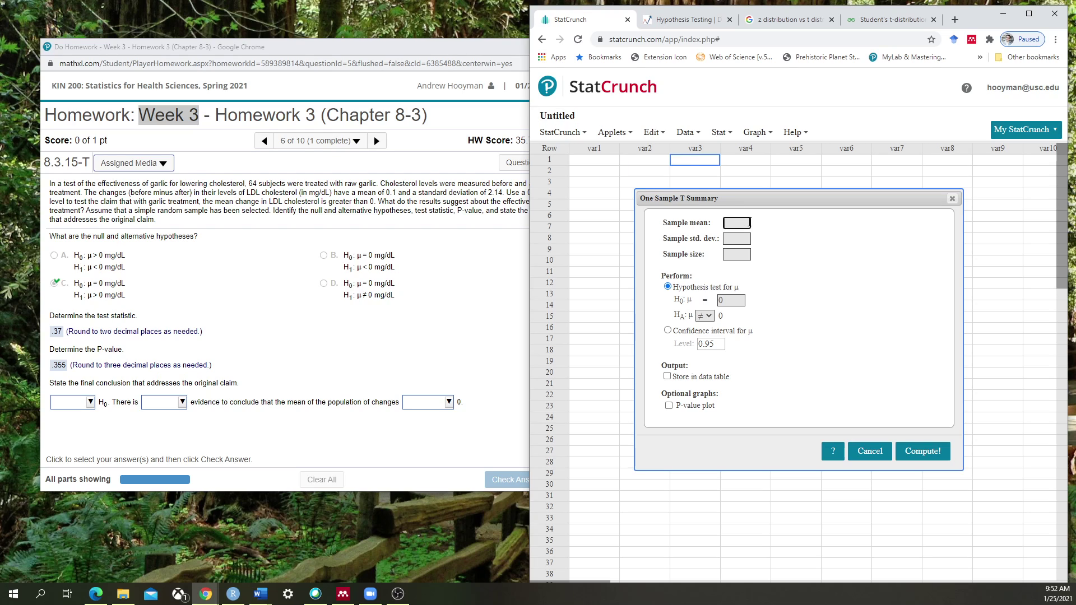
- Enter mean .1, standard deviation 2.14, sample size 64, and choose the > alternative hypothesis
type(".1")
left_click_drag(663, 240, 689, 241)
left_click(732, 239)
type("2.14")
left_click(748, 254)
type("64")
left_click(713, 316)
left_click(701, 350)
left_click(929, 454)
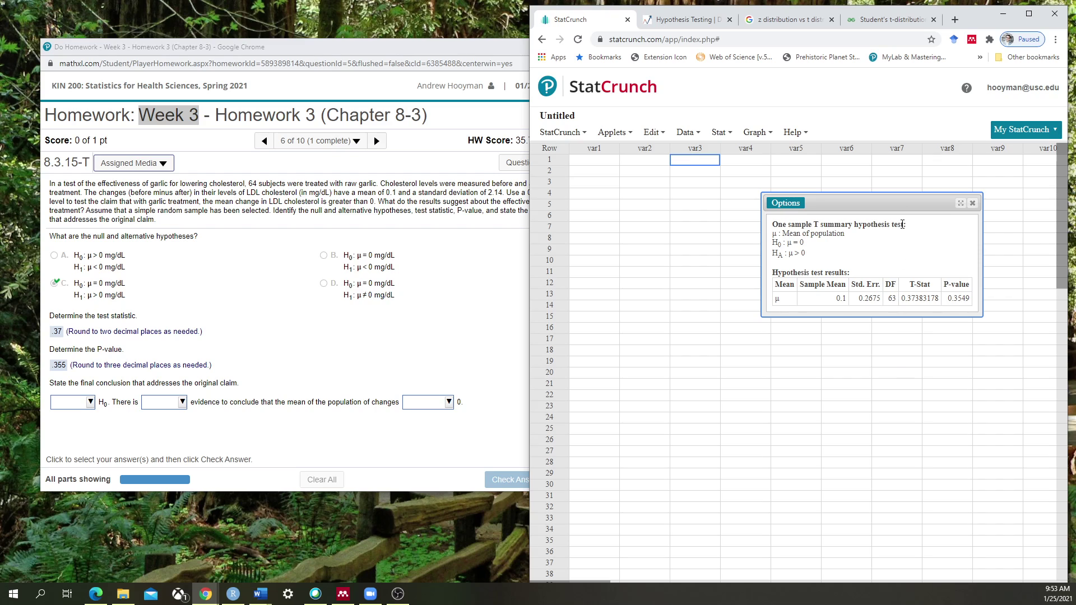
left_click_drag(902, 206, 737, 227)
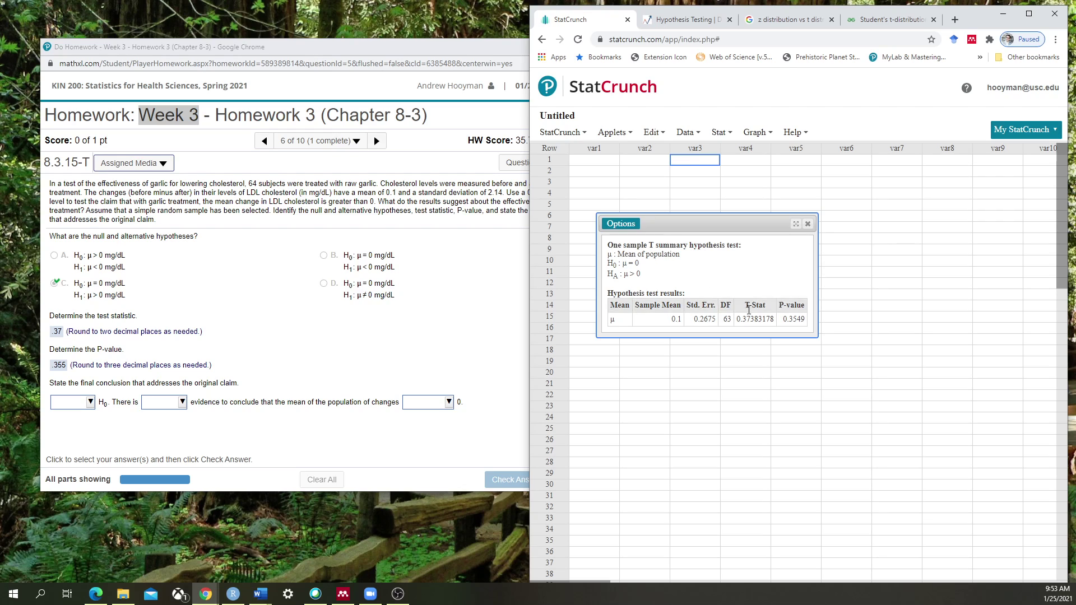
double_click(677, 319)
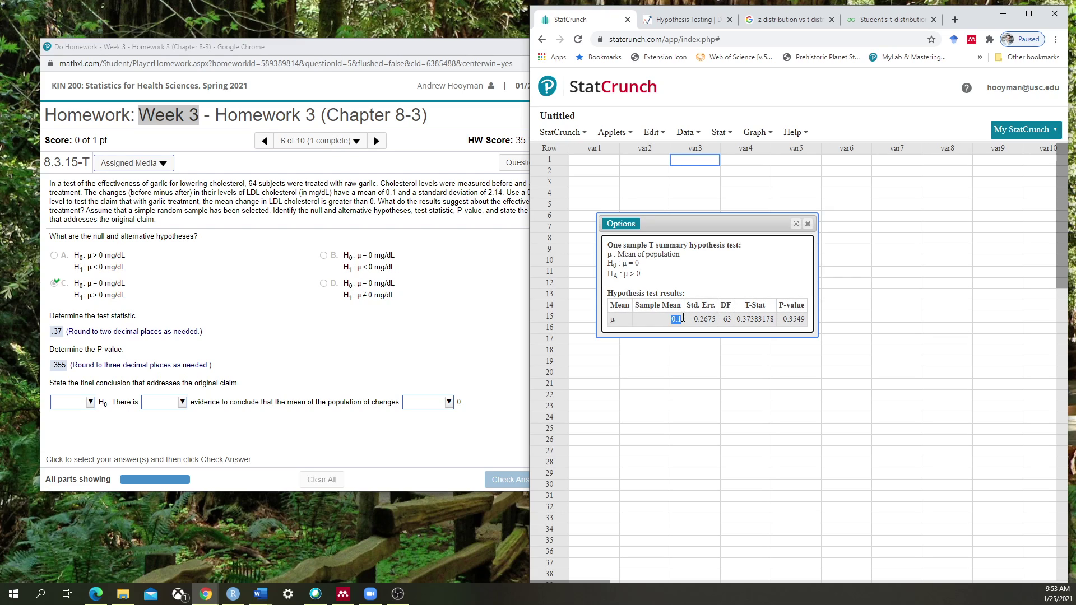
double_click(724, 306)
left_click_drag(744, 305, 768, 305)
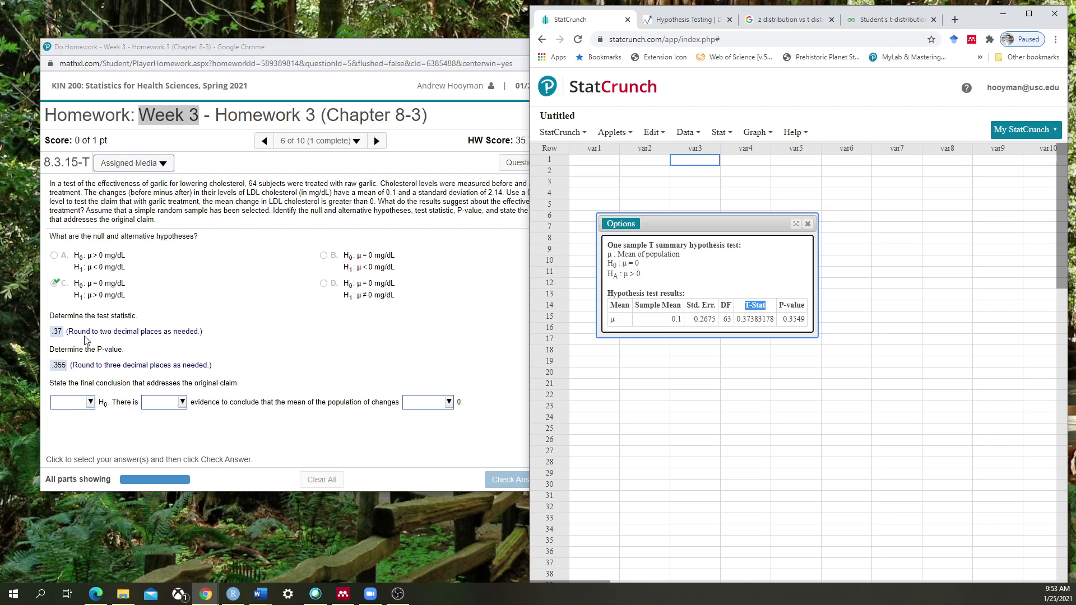
left_click(744, 319)
left_click_drag(744, 319, 754, 319)
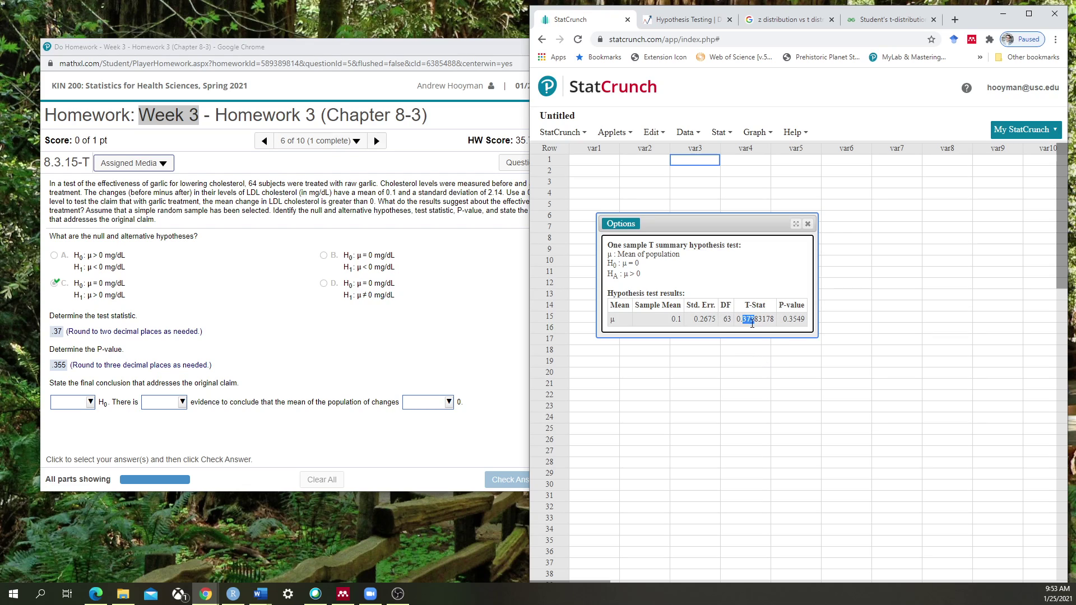
left_click_drag(747, 319, 749, 318)
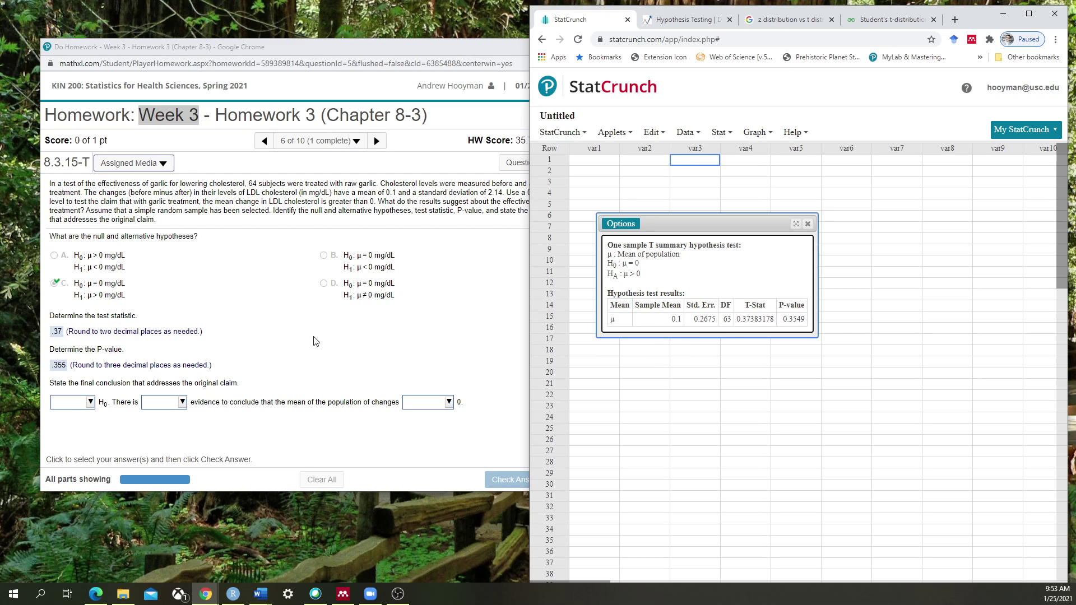
left_click_drag(778, 305, 798, 319)
left_click(798, 319)
- View the Analytics Vidhya article's section on choosing between a Z test and a T-test
left_click(678, 21)
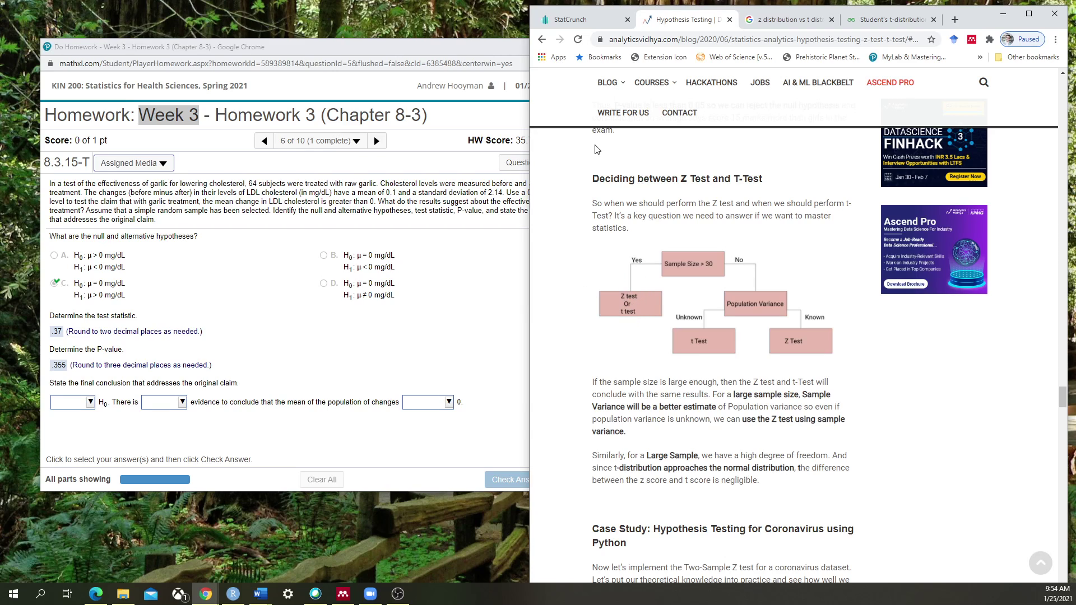
- Back in StatCrunch, shift the T results left and open the One Sample Z With Summary dialog
left_click(605, 22)
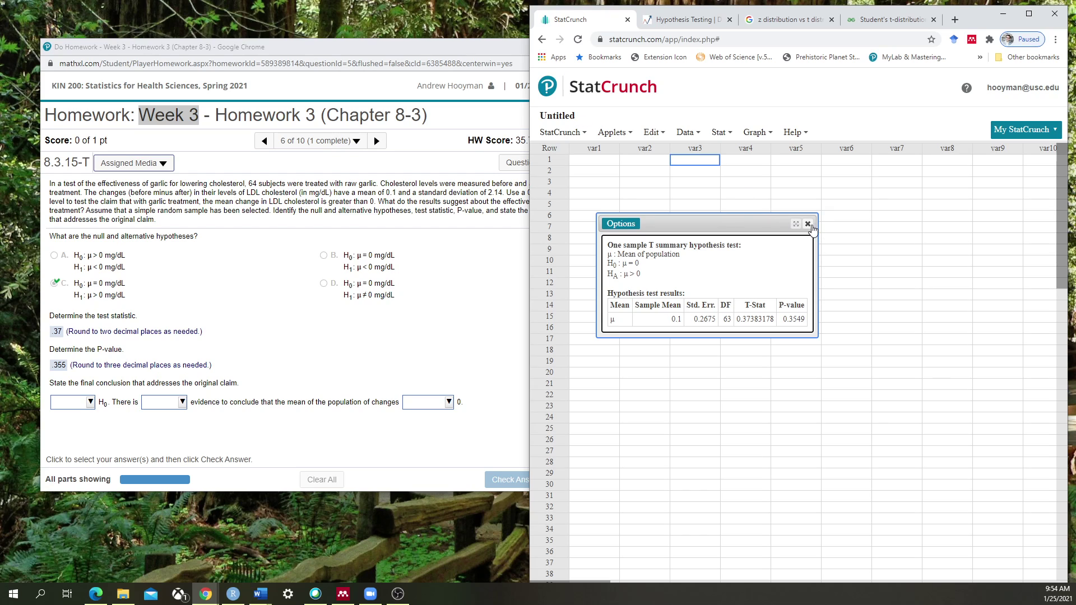
left_click_drag(726, 224, 676, 219)
left_click(719, 132)
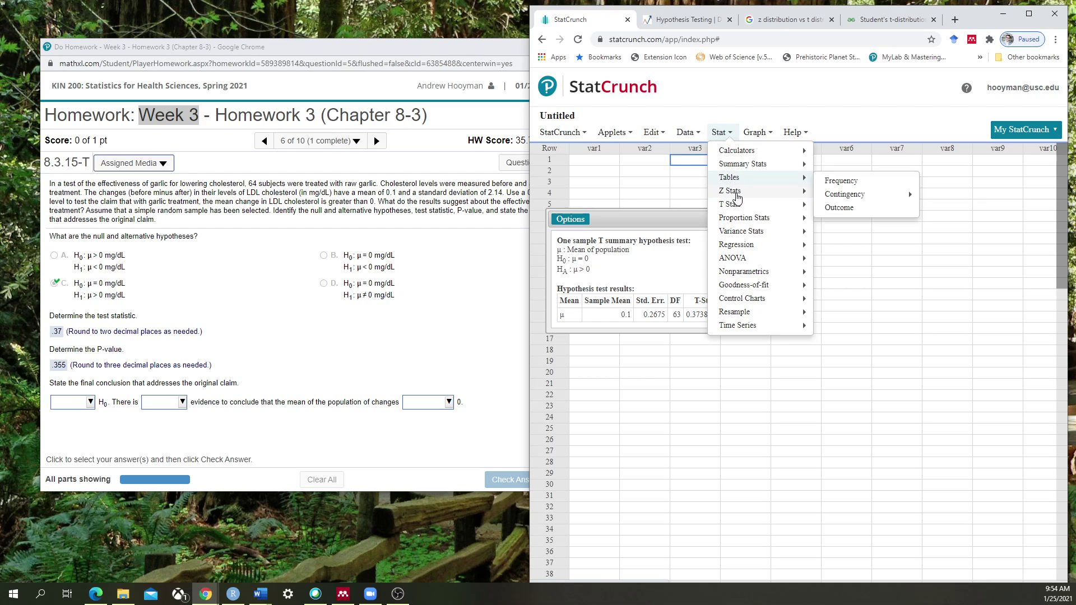
mouse_move(734, 193)
mouse_move(877, 200)
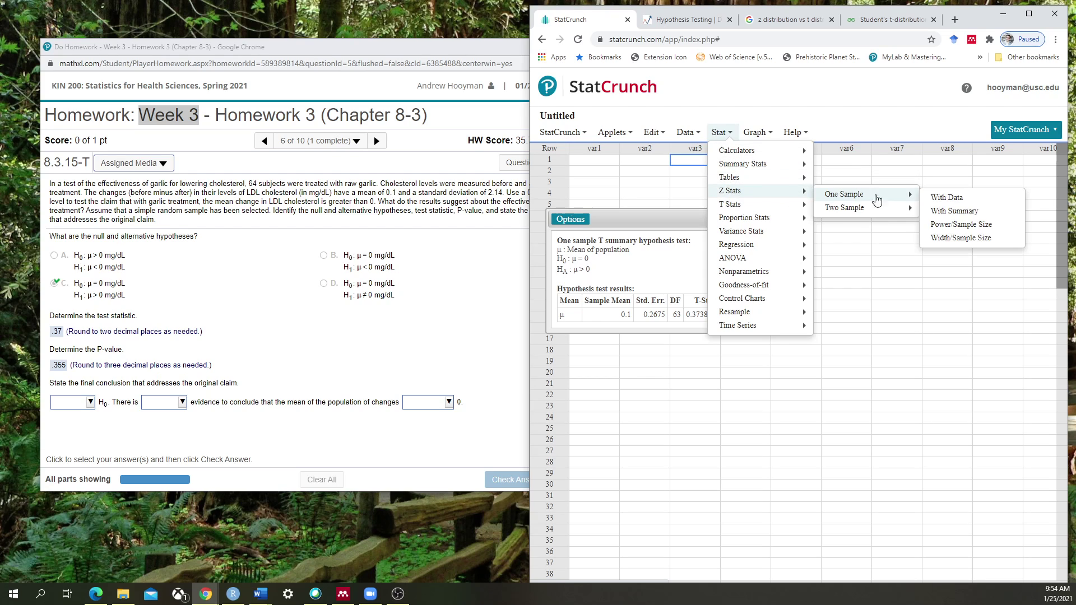
left_click(947, 210)
mouse_move(812, 198)
left_mouse_down()
mouse_move(840, 195)
mouse_move(825, 188)
left_mouse_up()
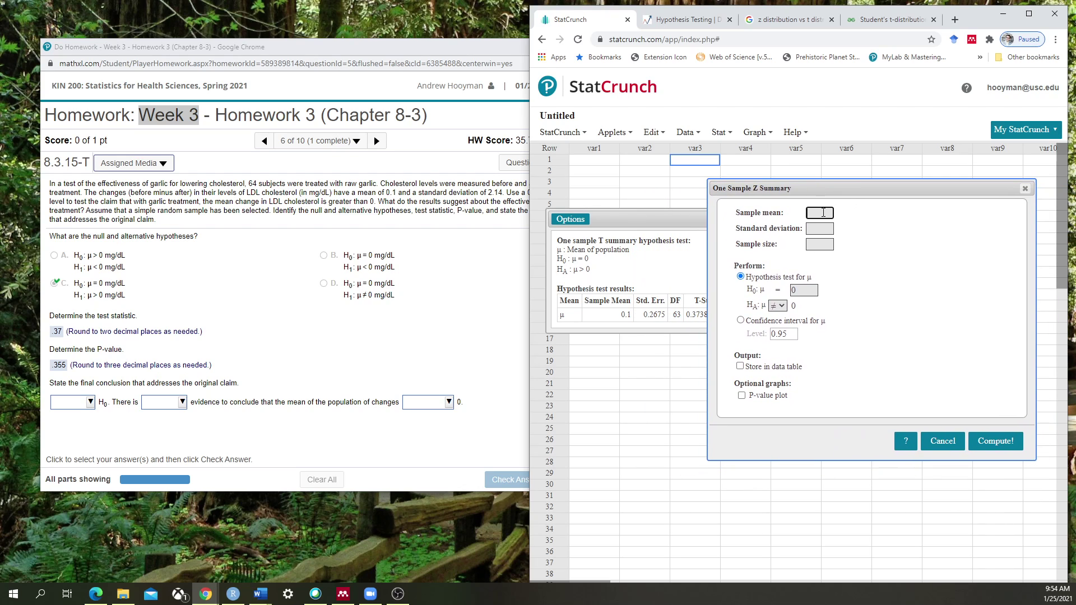
- Run the Z test with mean .1, standard deviation 2.14, n 64 and alternative >
type(".1")
left_click(815, 229)
type("2.14")
left_click(809, 245)
type("64")
left_click(778, 305)
left_click(775, 339)
left_click(996, 441)
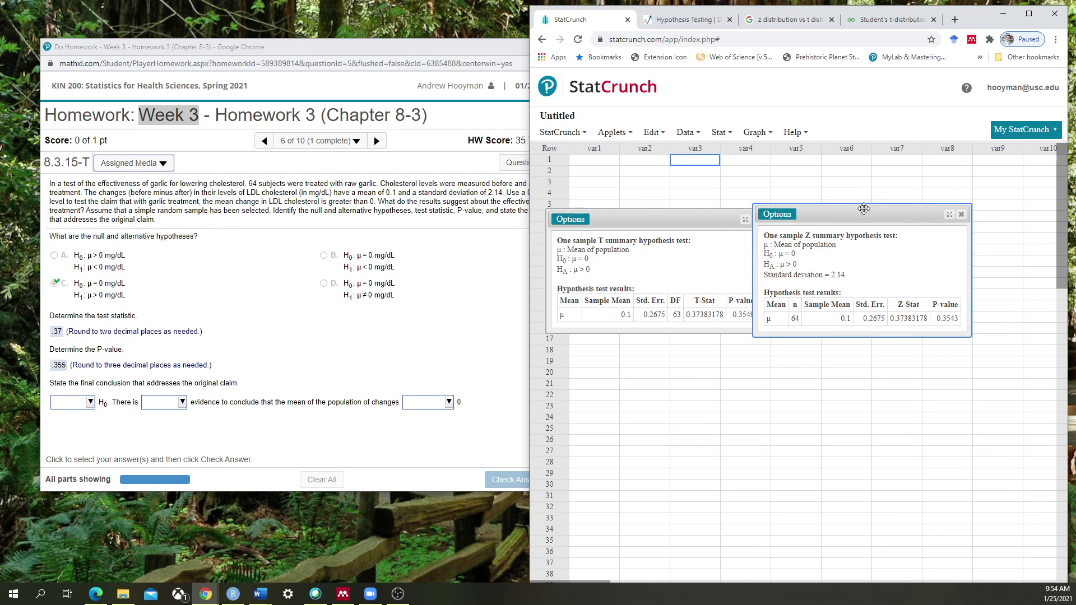
- Place the Z results beside the T results and highlight P-values 0.3549 and 0.3543
mouse_move(850, 214)
left_mouse_down()
mouse_move(902, 212)
mouse_move(872, 214)
mouse_move(849, 235)
left_mouse_up()
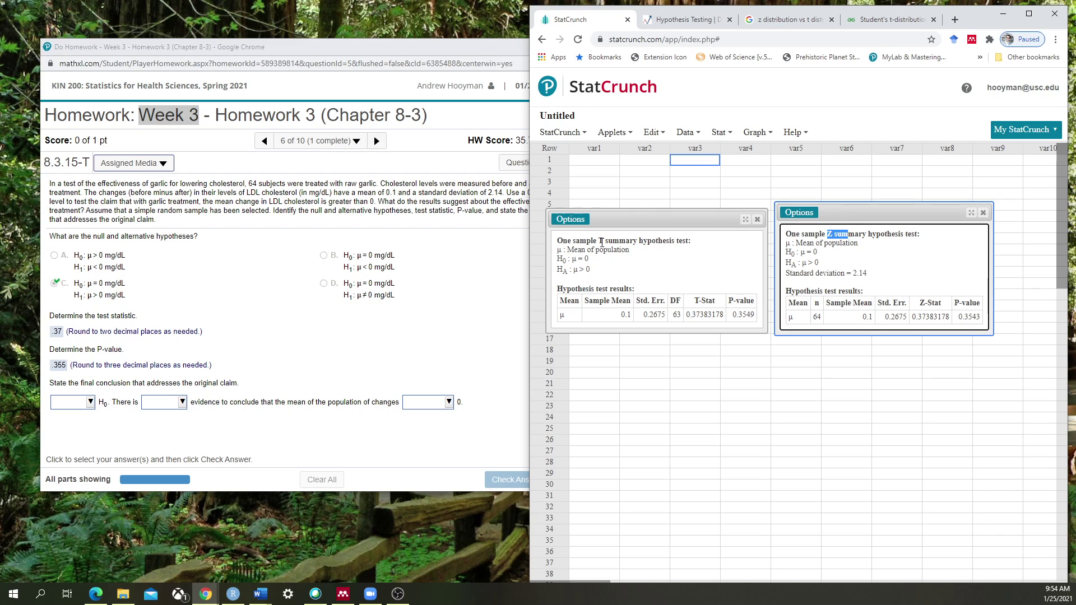
left_click(873, 272)
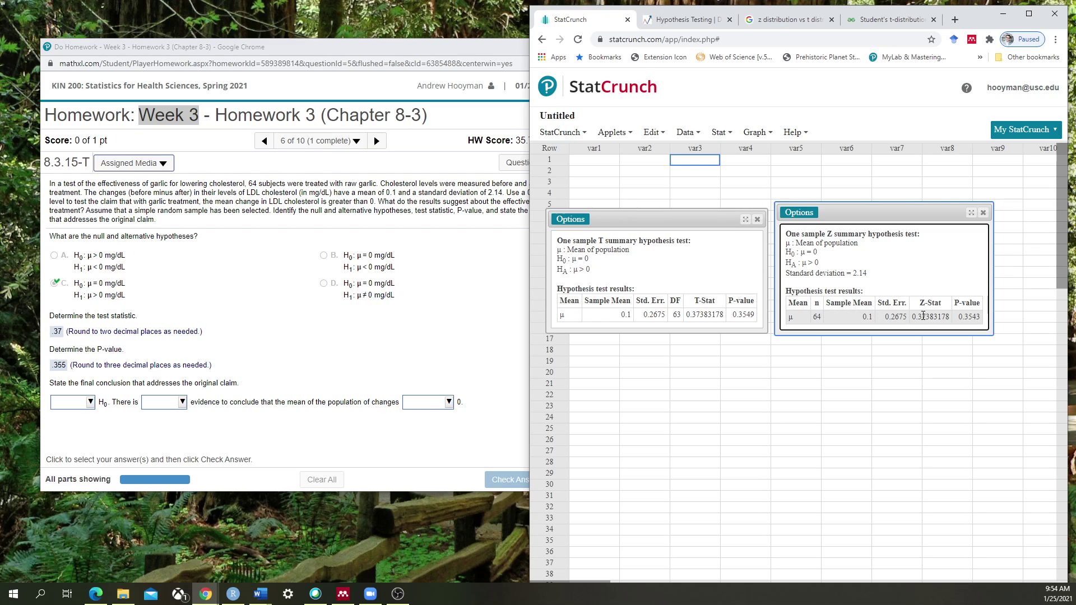
left_click_drag(920, 318, 950, 318)
left_click(946, 317)
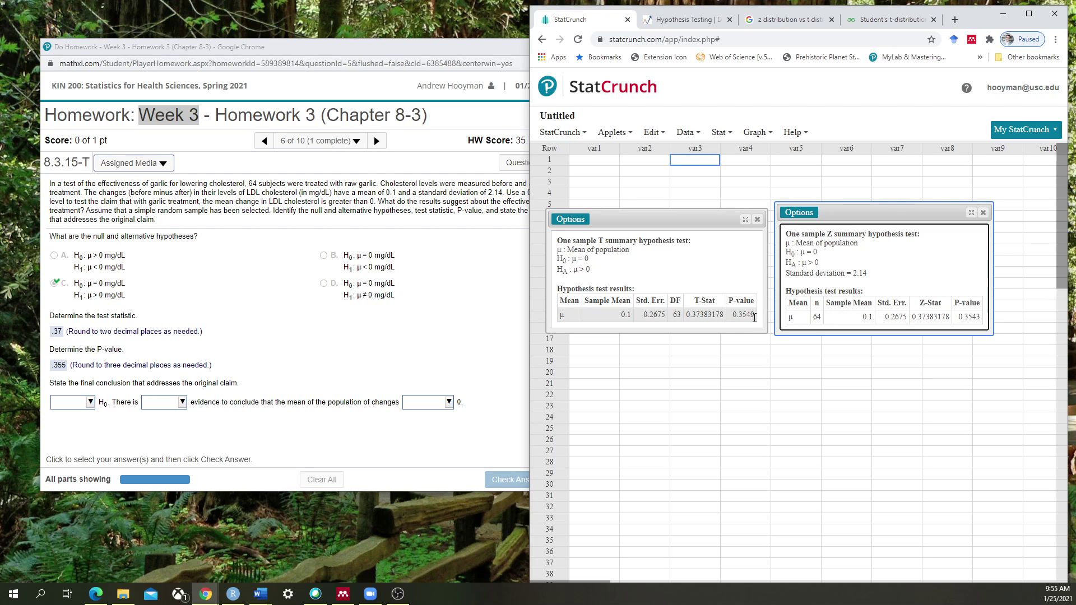
left_click_drag(755, 315, 745, 314)
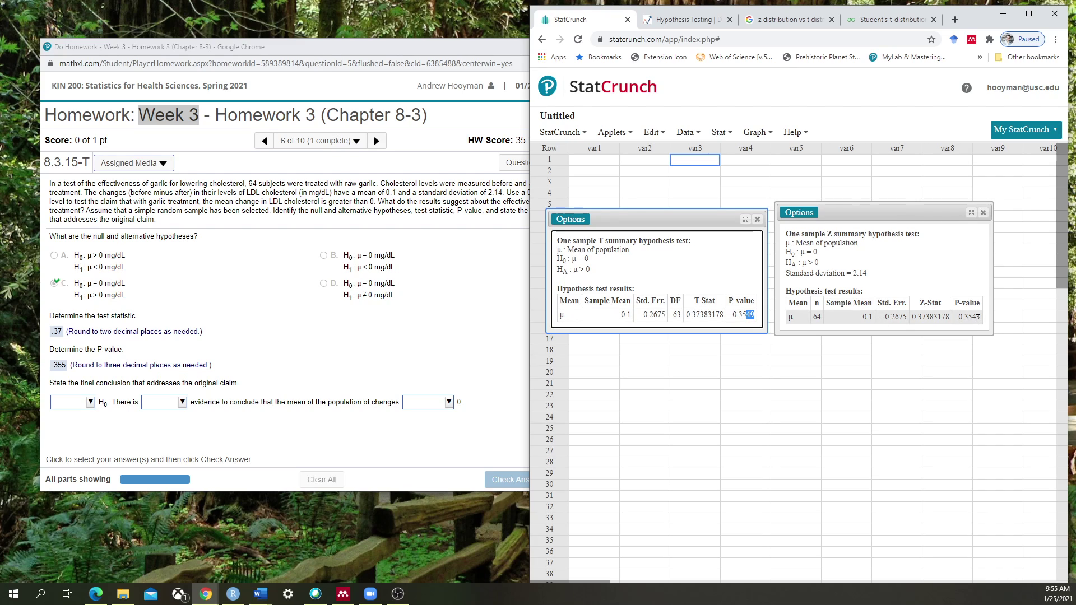
left_click_drag(979, 317, 972, 318)
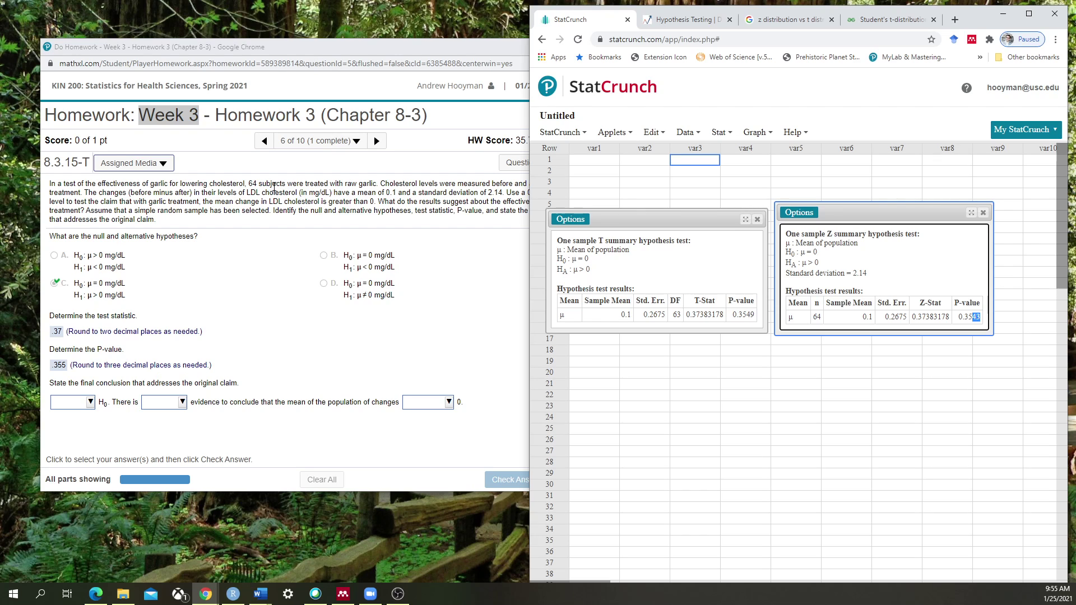
- Read the GeeksforGeeks Student's t-distribution properties comparing Z and t curves
left_click(878, 21)
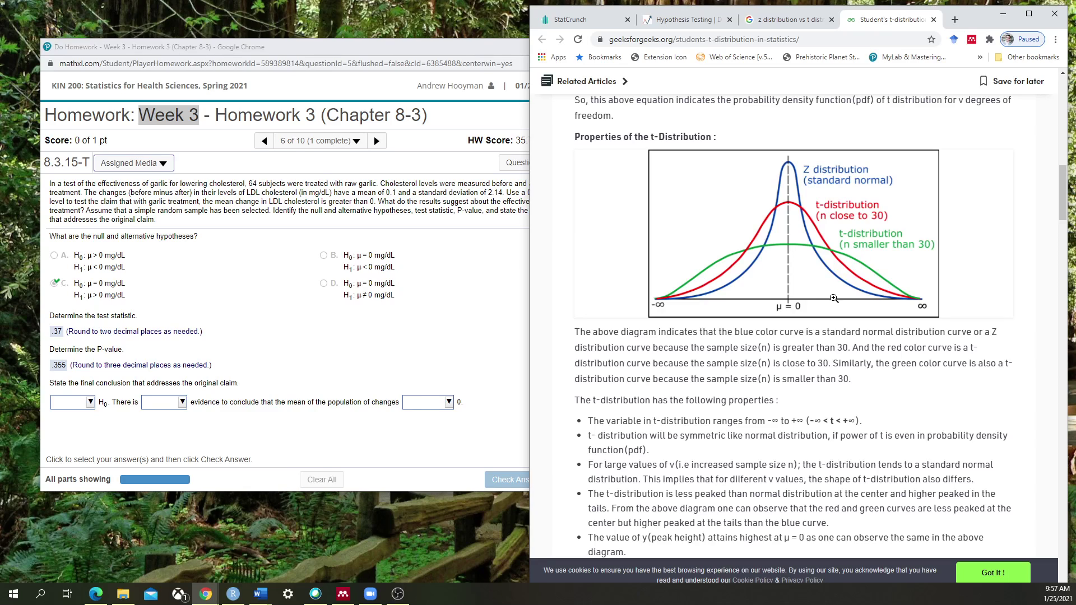
- Return to StatCrunch to view the side-by-side T and Z results again
left_click(592, 21)
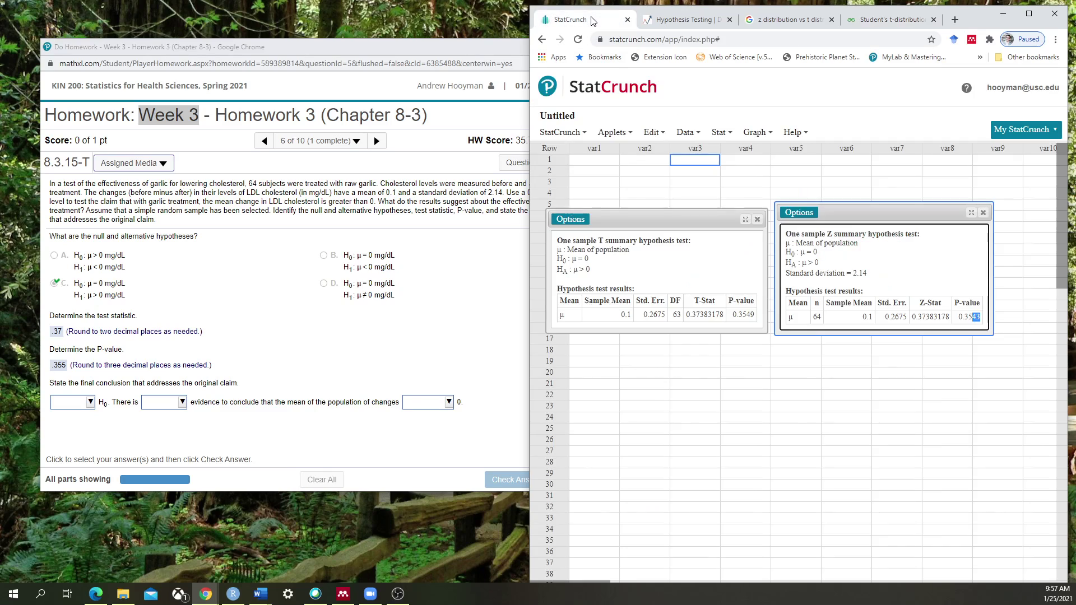